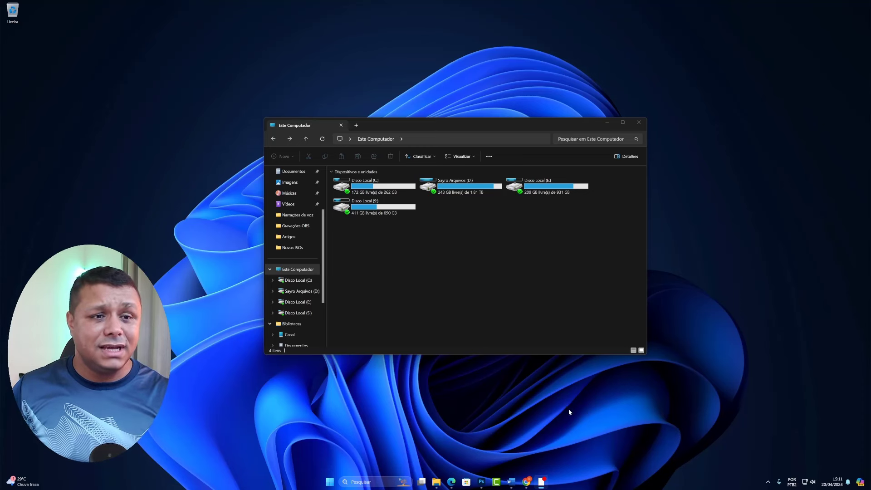
# Switch to the browser with the 4DDiG Partition Manager product page and download the free Windows trial
pyautogui.moveTo(452, 484)
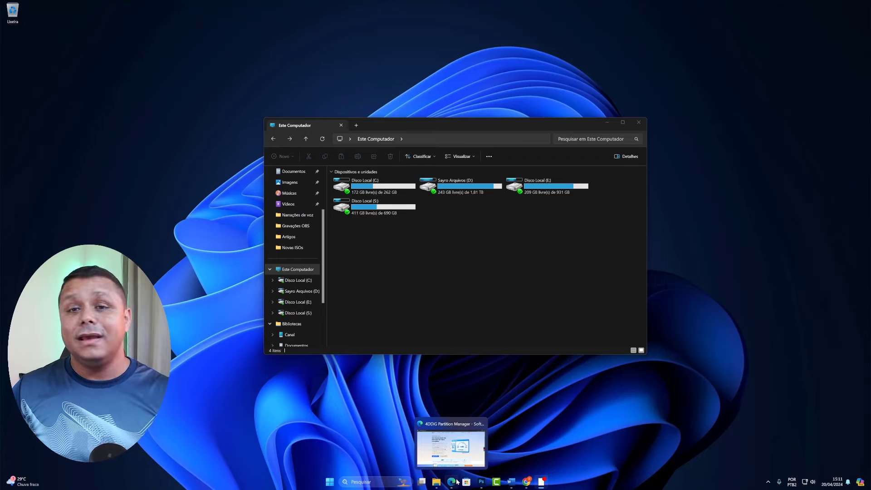
pyautogui.click(451, 445)
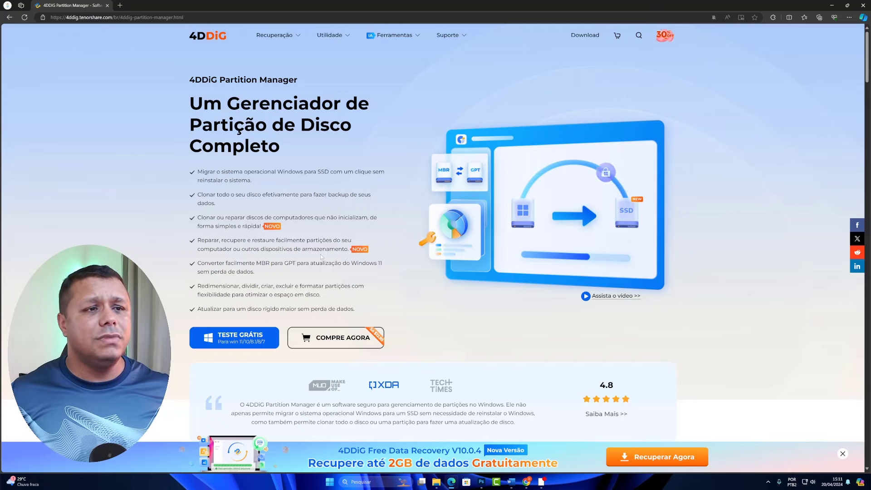
pyautogui.press('super')
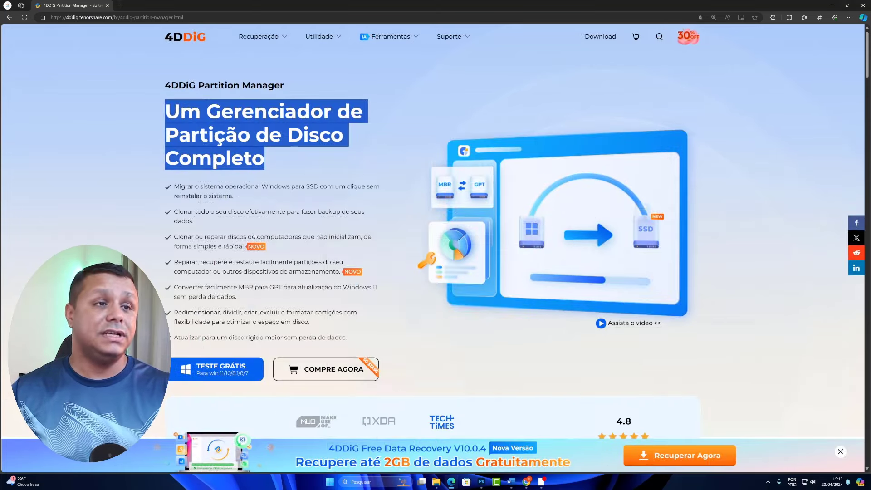
pyautogui.moveTo(266, 247); pyautogui.dragTo(172, 238)
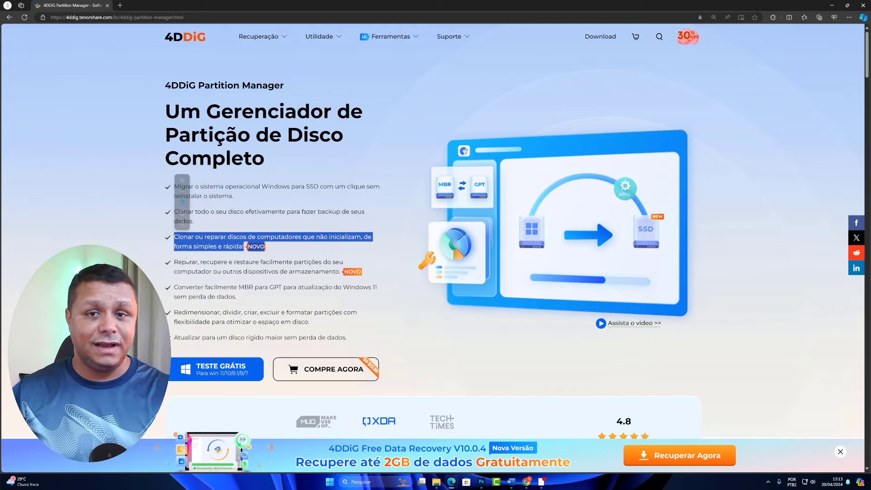
pyautogui.scroll(-3, 327, 240)
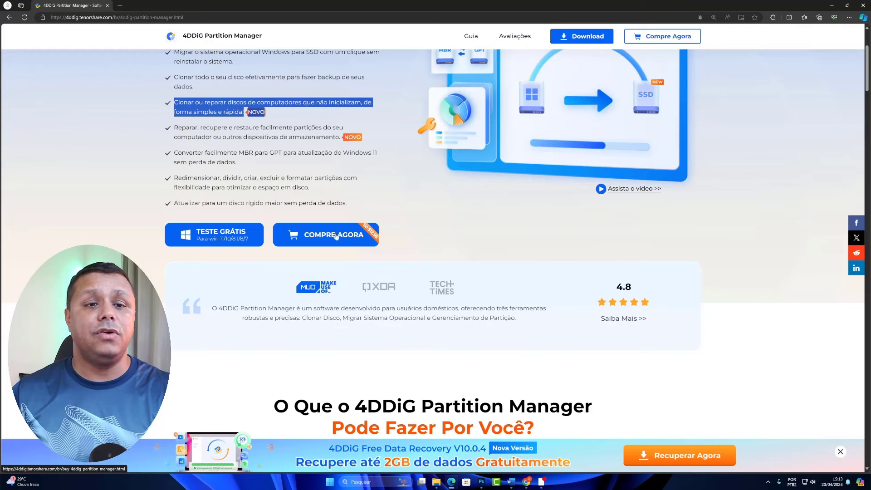
pyautogui.click(211, 239)
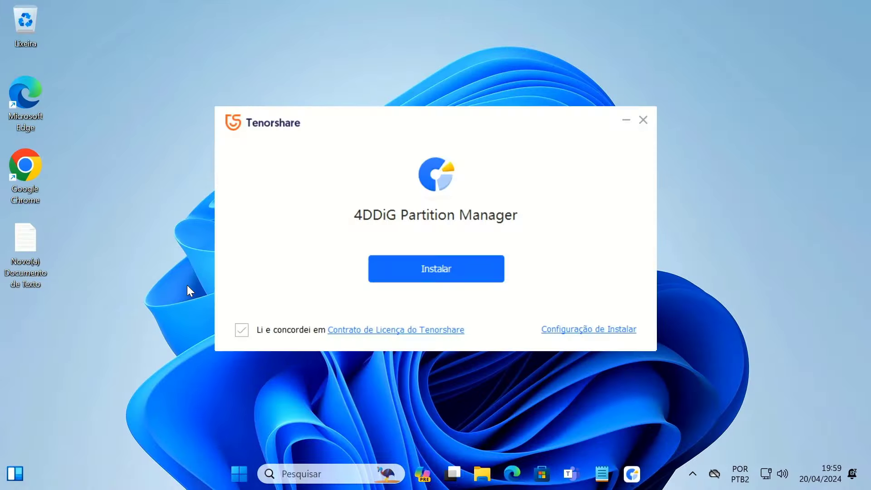
# Install 4DDiG Partition Manager and launch it from the installer
pyautogui.click(414, 272)
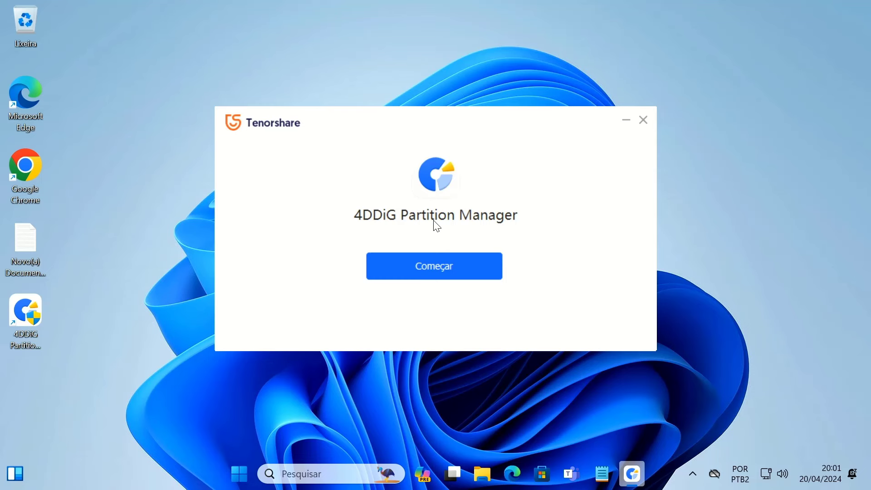
pyautogui.click(434, 266)
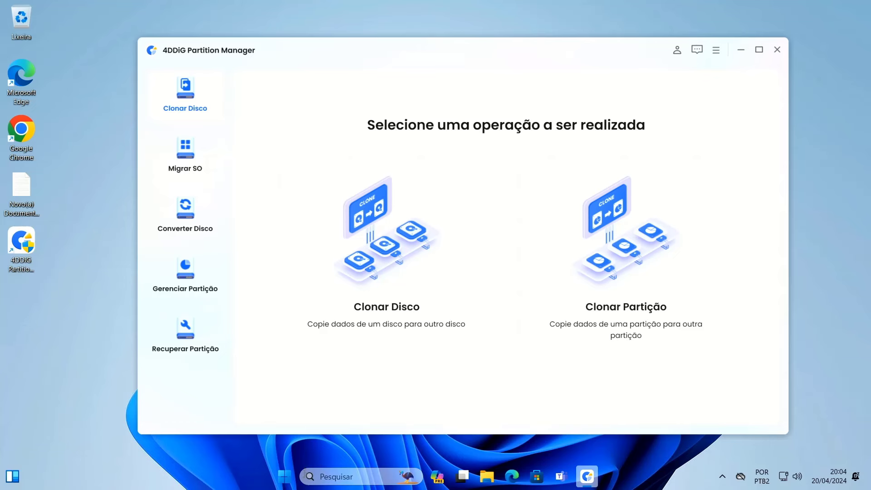
# Open Windows Disk Management and examine the partitions of Disk 0 and the unallocated space of Disk 1
pyautogui.rightClick(285, 476)
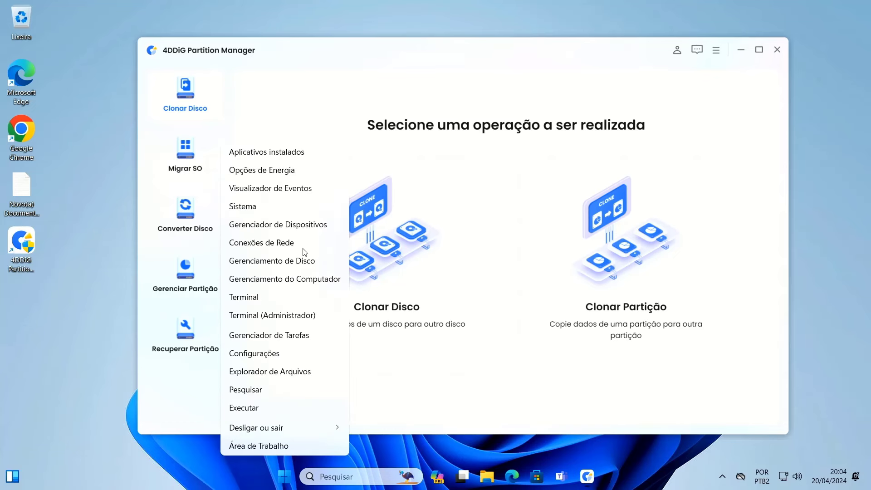
pyautogui.click(305, 259)
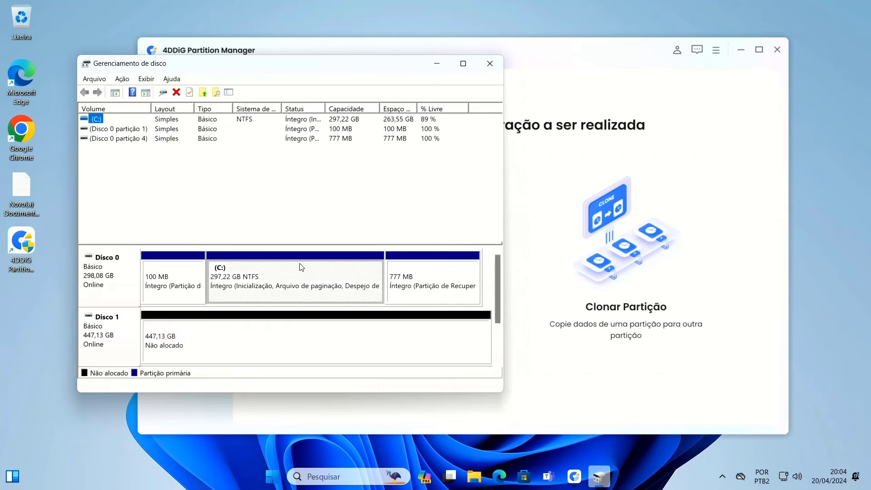
pyautogui.click(288, 328)
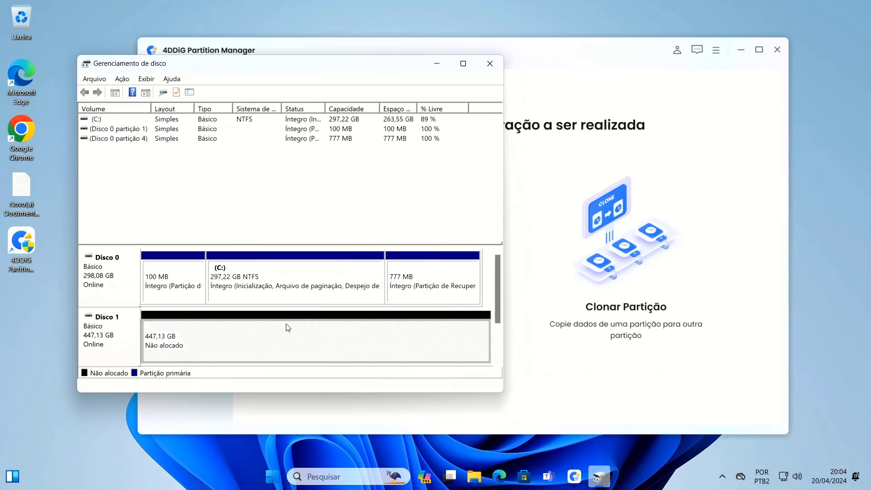
pyautogui.click(131, 292)
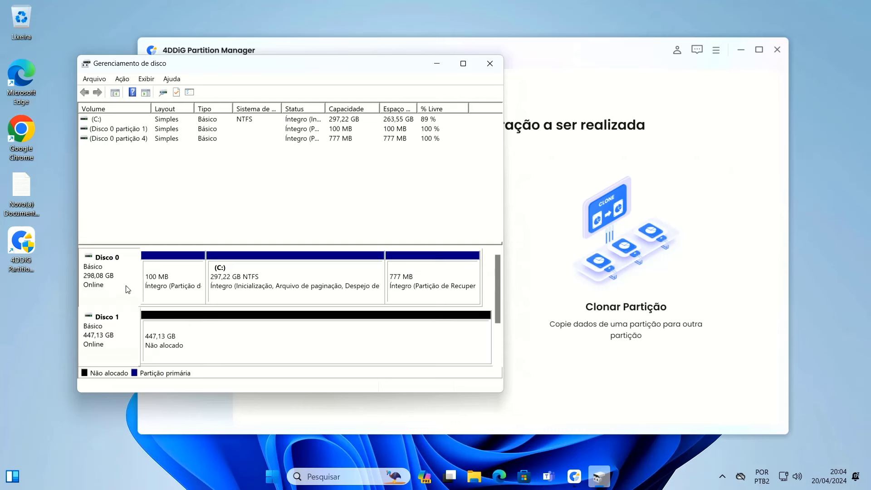
pyautogui.click(144, 288)
pyautogui.click(254, 287)
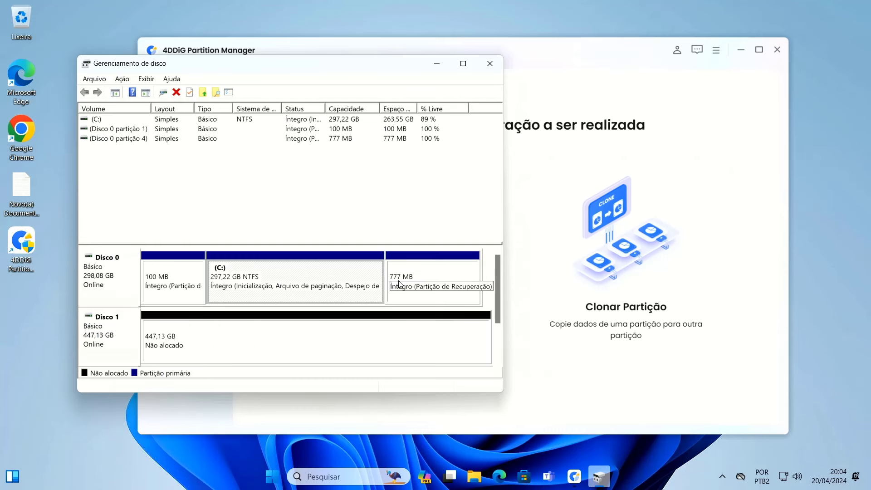
# Check the drive type and capacity of Disk 0 (C:) in Task Manager's performance view, closing Task Manager and Disk Management when done
pyautogui.rightClick(662, 478)
pyautogui.click(685, 434)
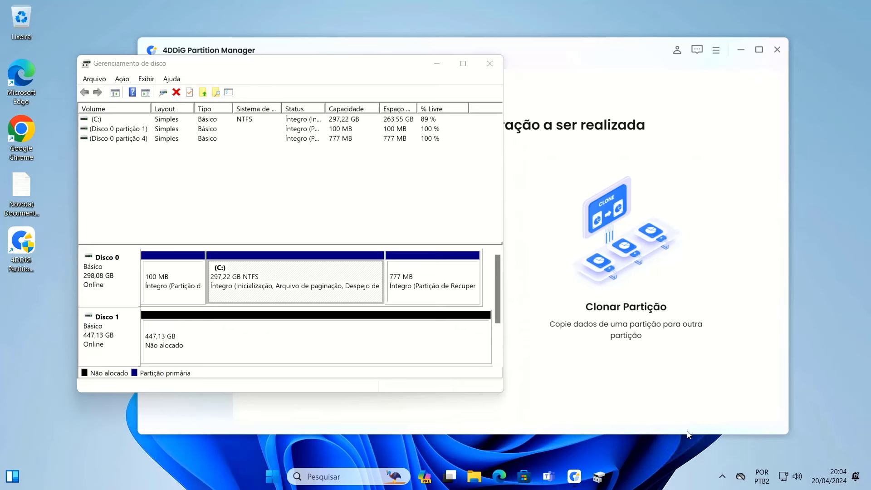
pyautogui.click(61, 129)
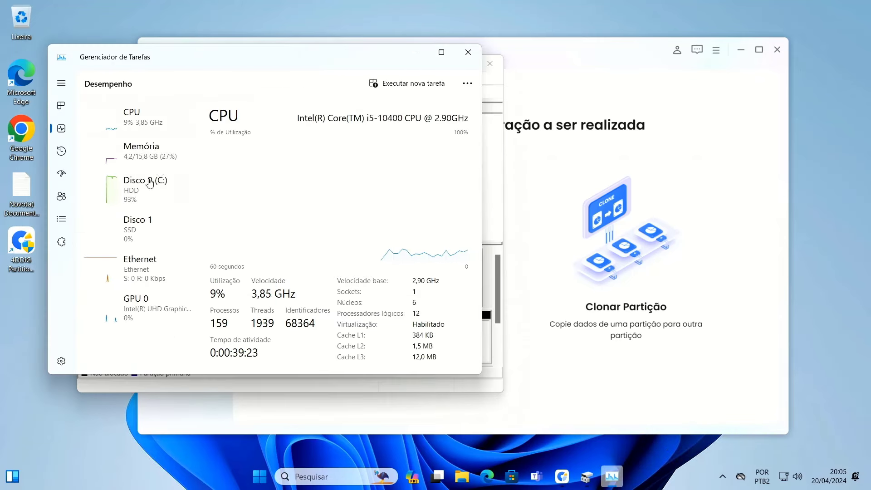
pyautogui.click(150, 183)
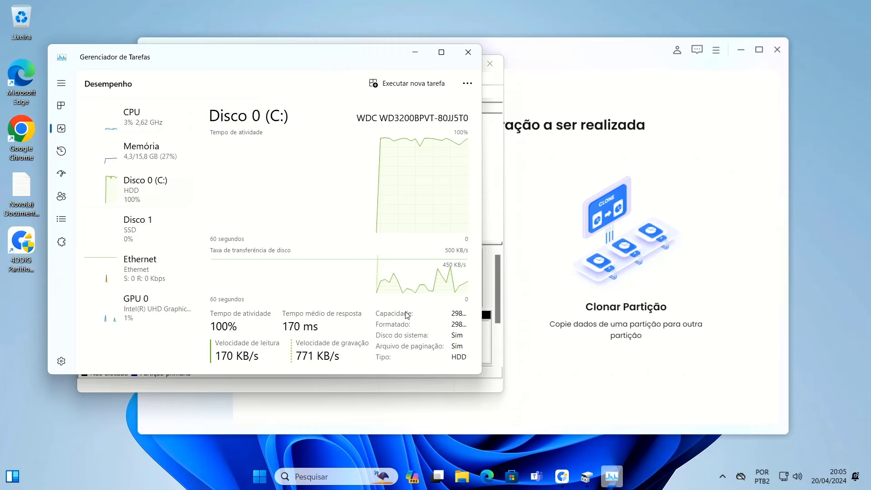
pyautogui.moveTo(478, 375); pyautogui.dragTo(673, 428)
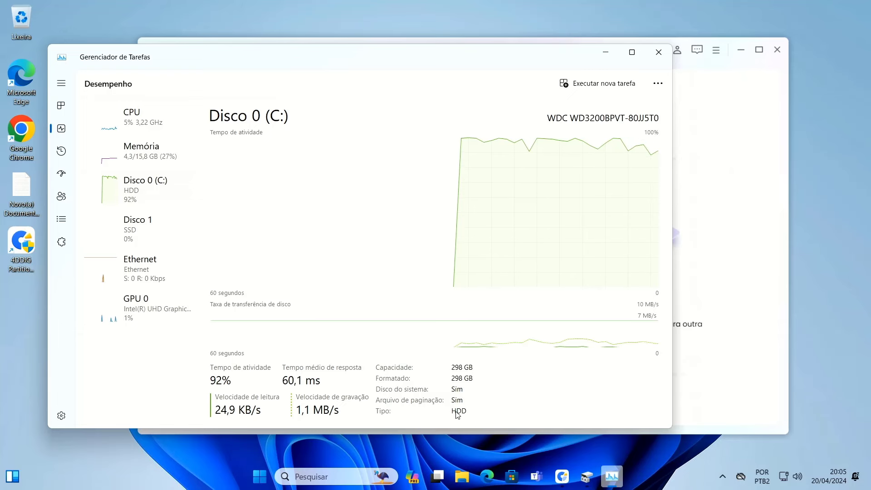
pyautogui.click(658, 53)
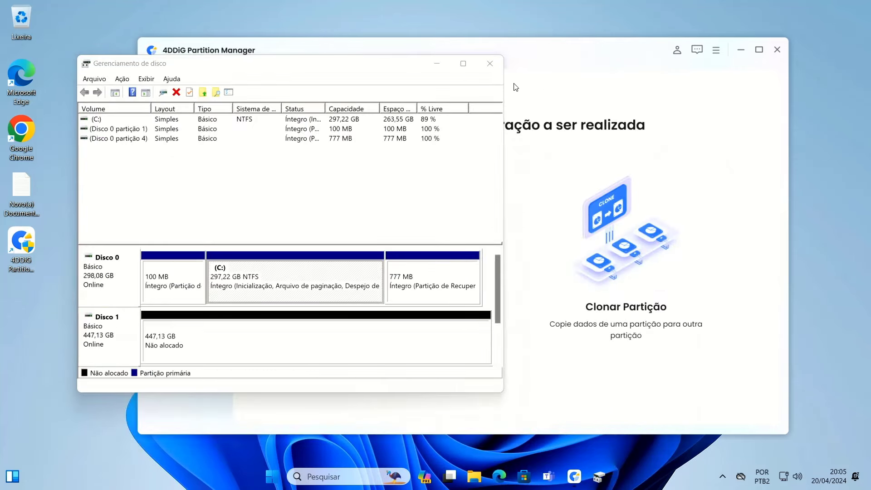
pyautogui.click(357, 328)
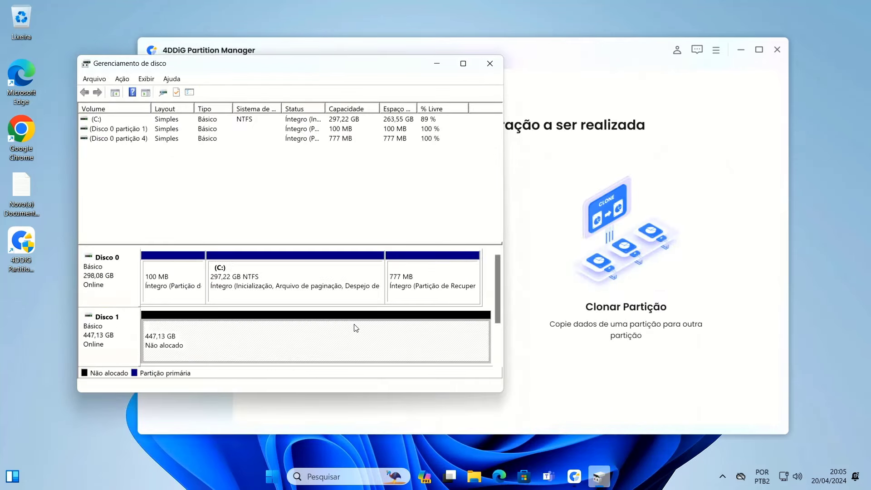
pyautogui.click(490, 63)
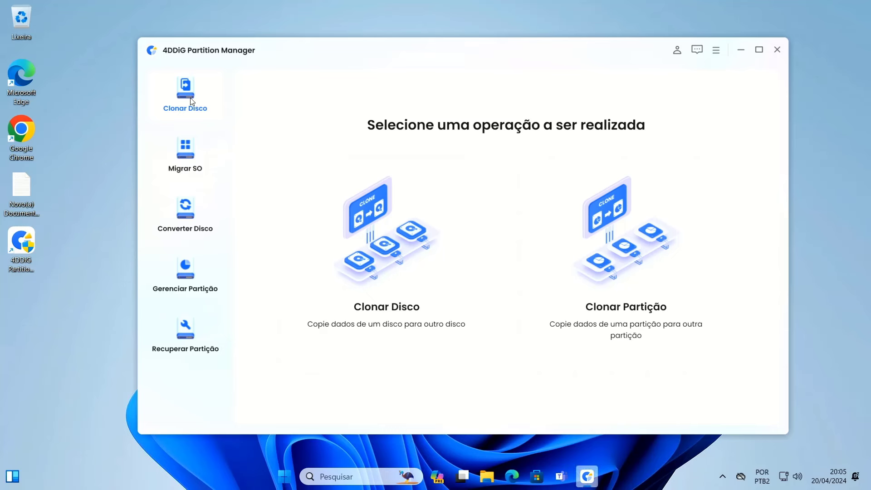
# Look through the OS migration, disk conversion, partition management and partition recovery tools of 4DDiG Partition Manager
pyautogui.click(181, 158)
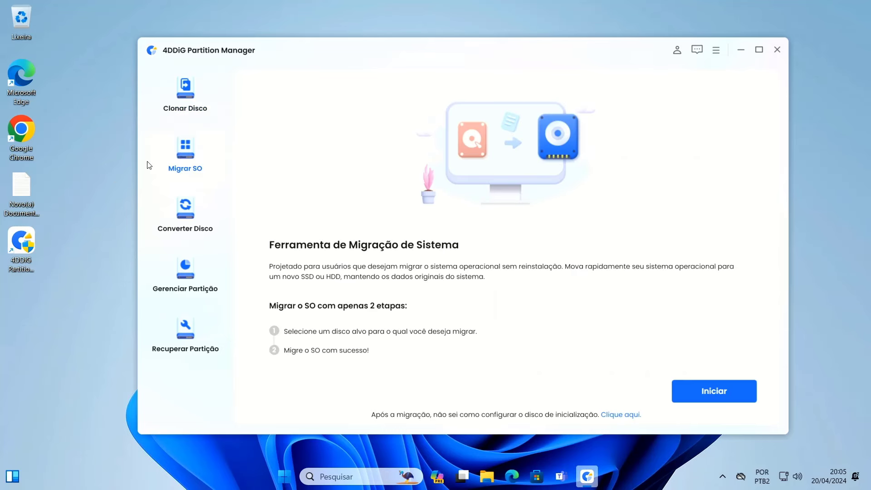
pyautogui.click(183, 208)
pyautogui.click(183, 277)
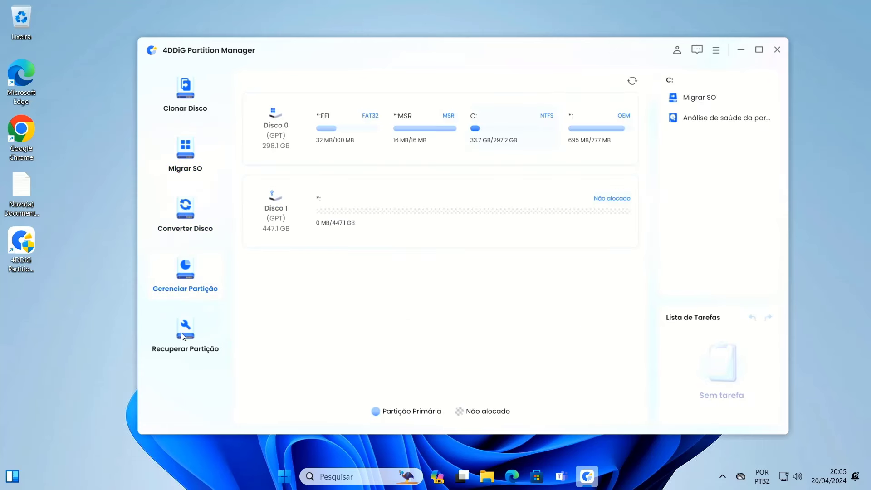
pyautogui.click(184, 341)
pyautogui.click(191, 161)
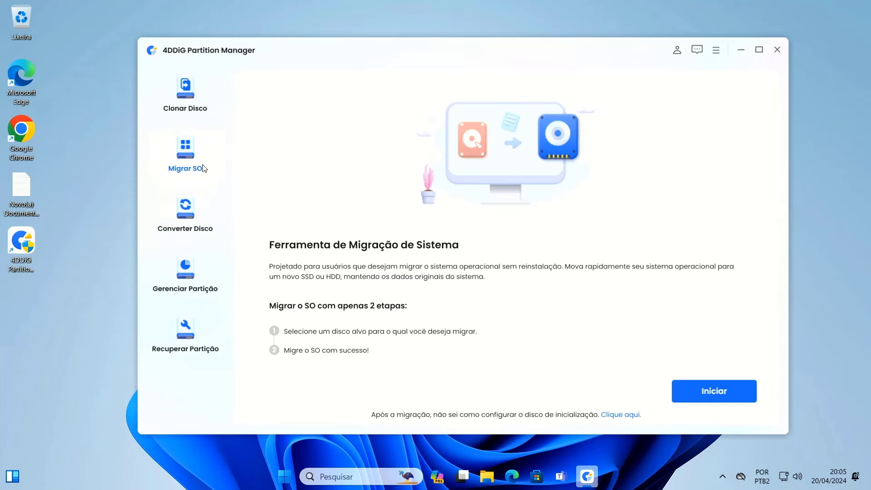
# Start cloning source Disk 0 to target Disk 1 with the automatic disk layout, accepting that all data on the target is replaced
pyautogui.click(199, 107)
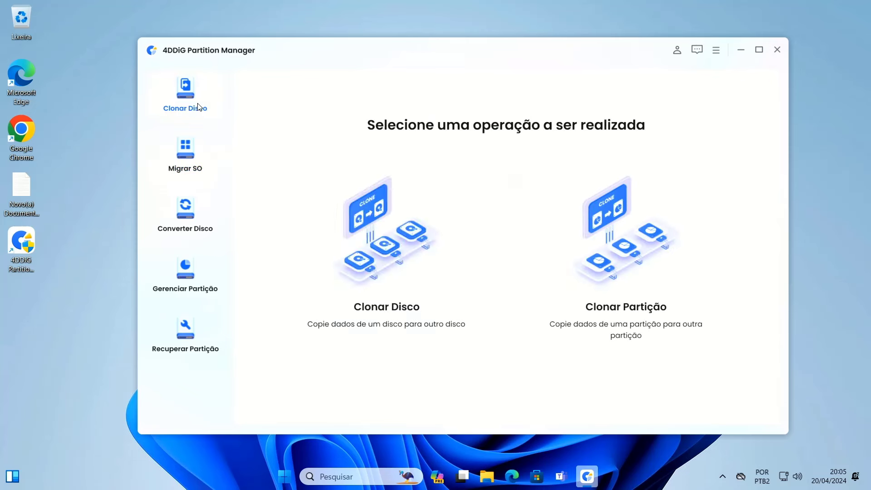
pyautogui.click(375, 231)
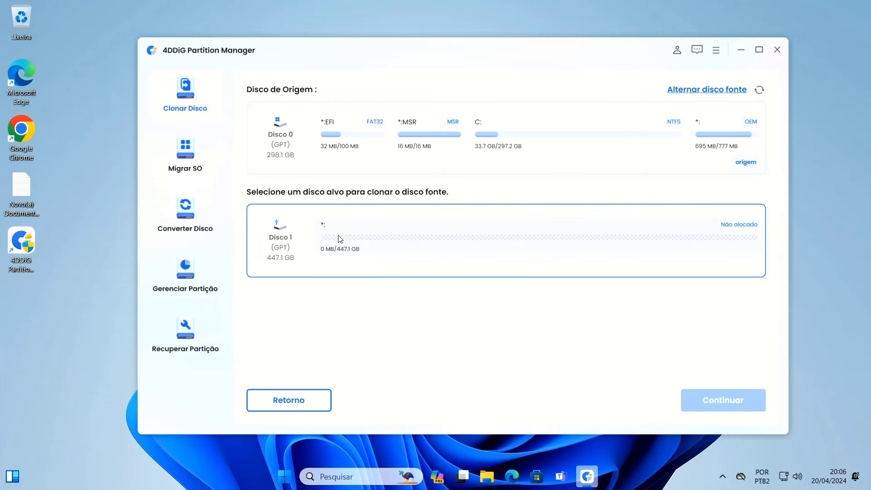
pyautogui.click(554, 251)
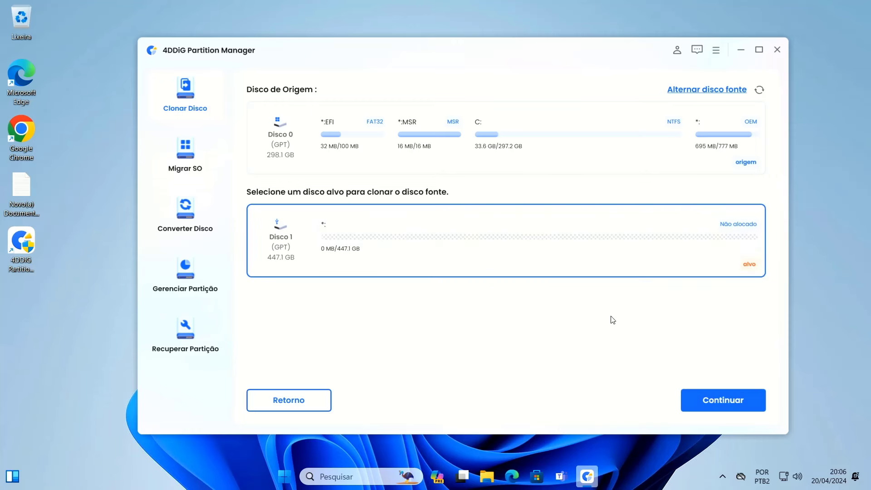
pyautogui.click(695, 395)
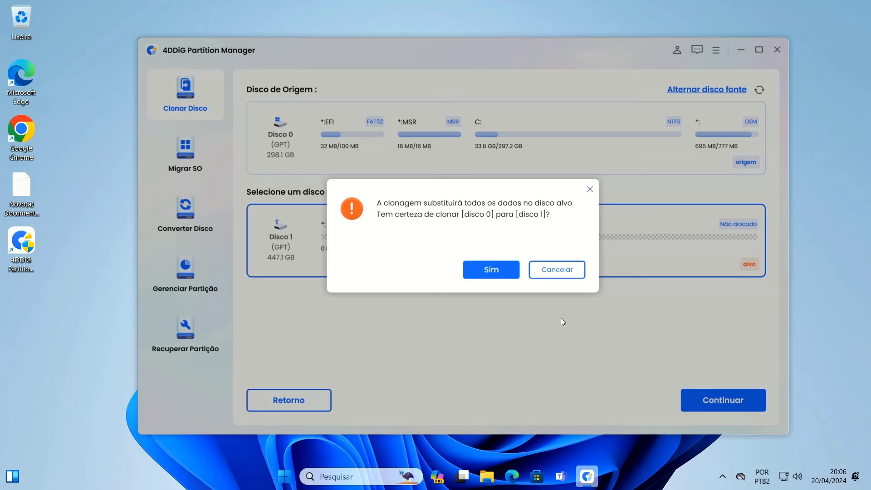
pyautogui.click(499, 274)
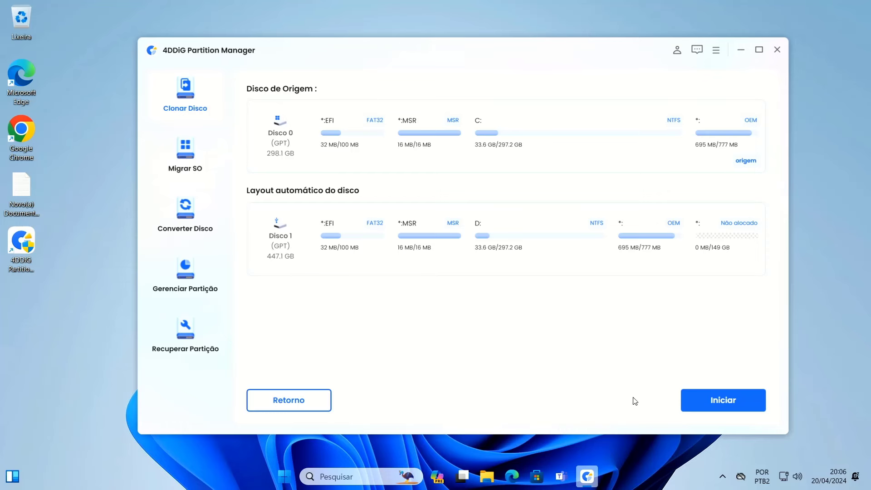
pyautogui.click(702, 405)
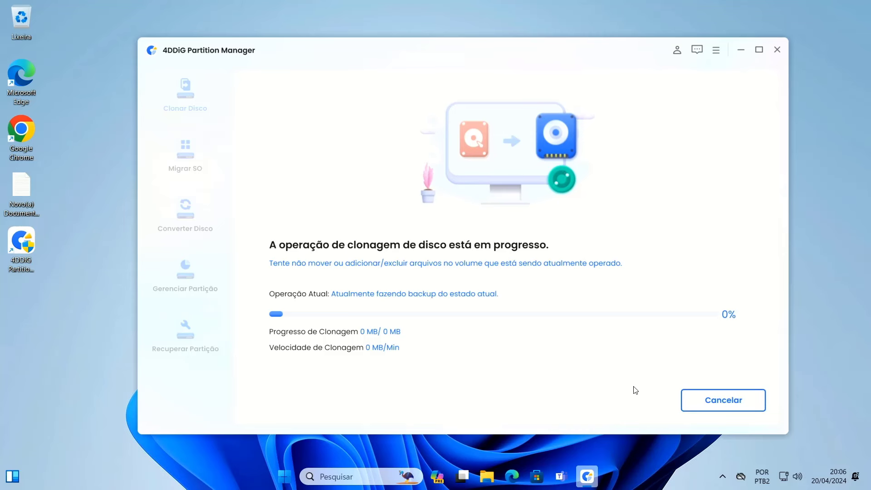
# Check the Windows version with winver, and review the list of installed programs in Control Panel
pyautogui.press('super+r')
pyautogui.write('winv')
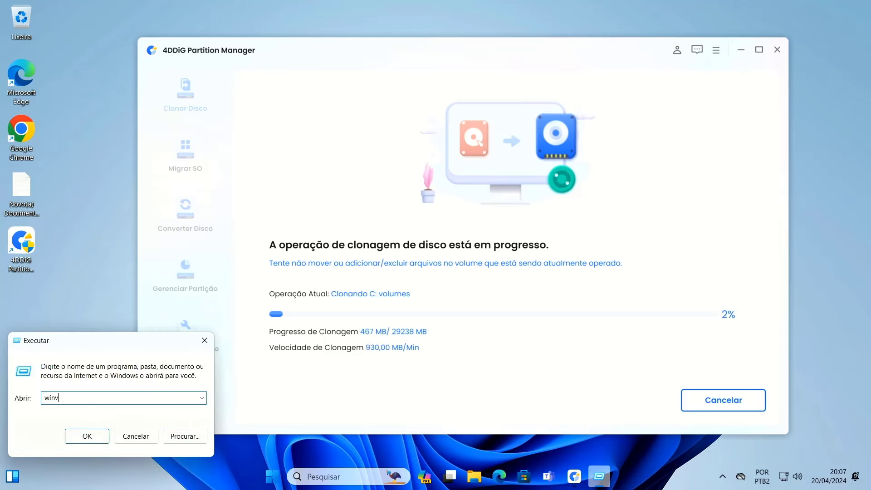
pyautogui.write('er')
pyautogui.press('Return')
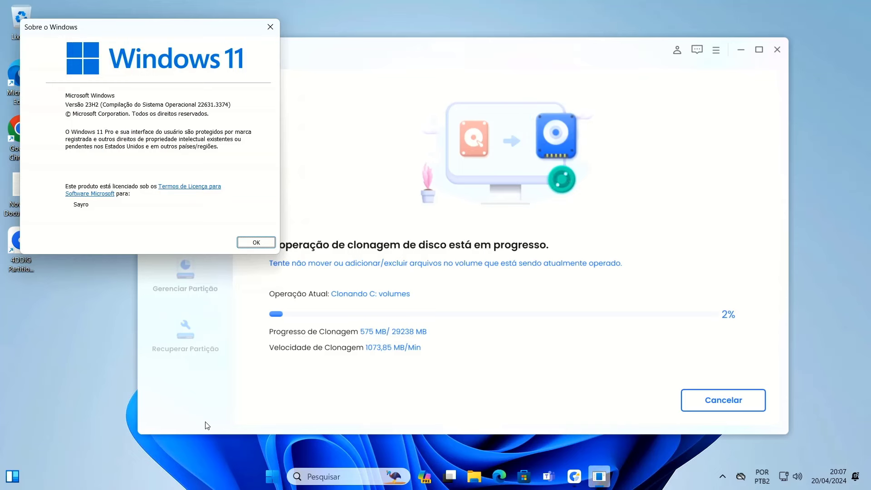
pyautogui.click(256, 242)
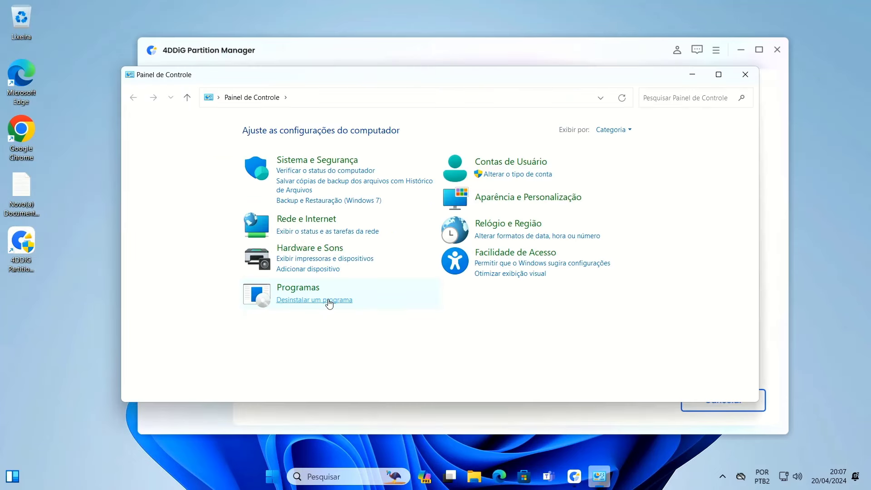
pyautogui.click(330, 302)
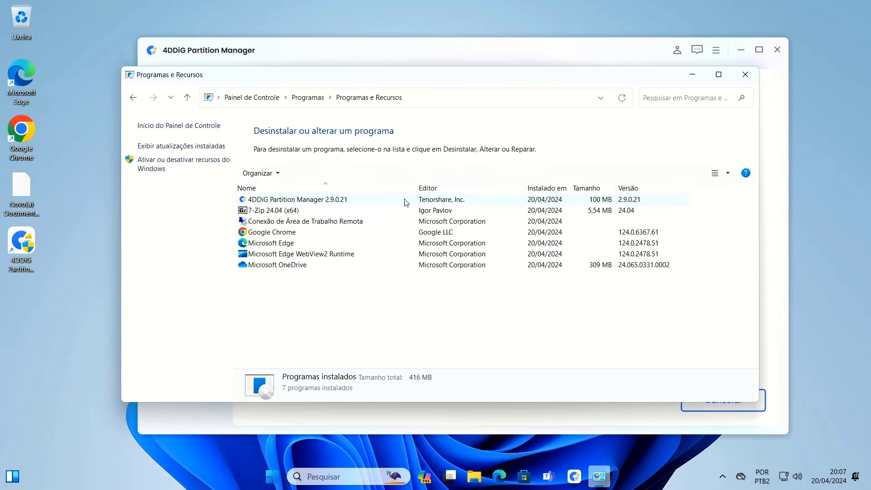
pyautogui.click(745, 74)
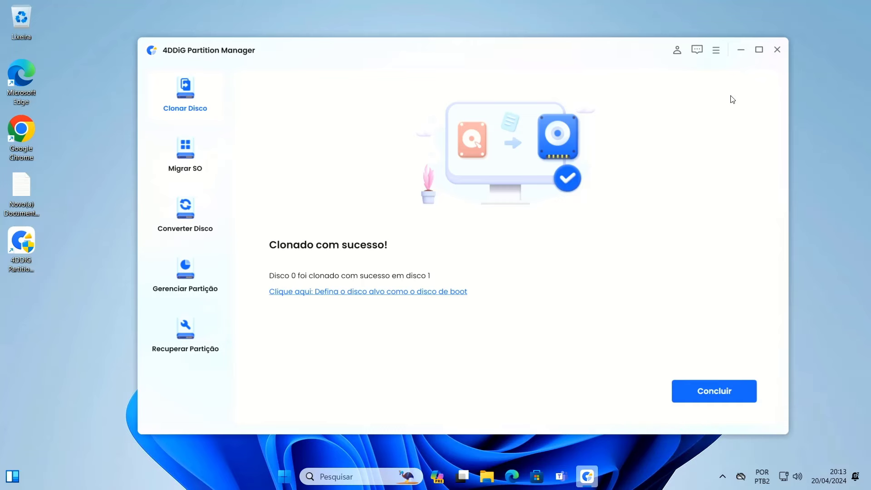
# Conclude the finished disk clone to return to the choice of cloning operations
pyautogui.click(709, 392)
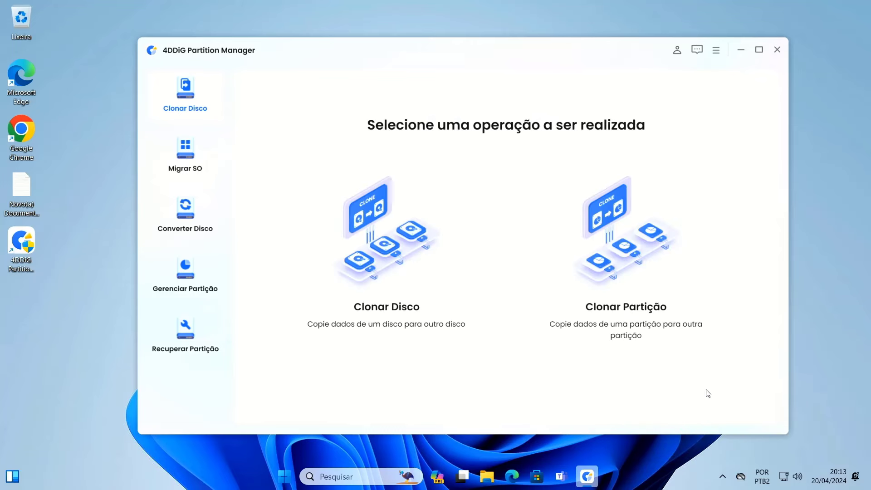
# Close 4DDiG Partition Manager and restart the computer to enter the BIOS setup
pyautogui.hotkey('alt', 'F4')
pyautogui.moveTo(329, 428)
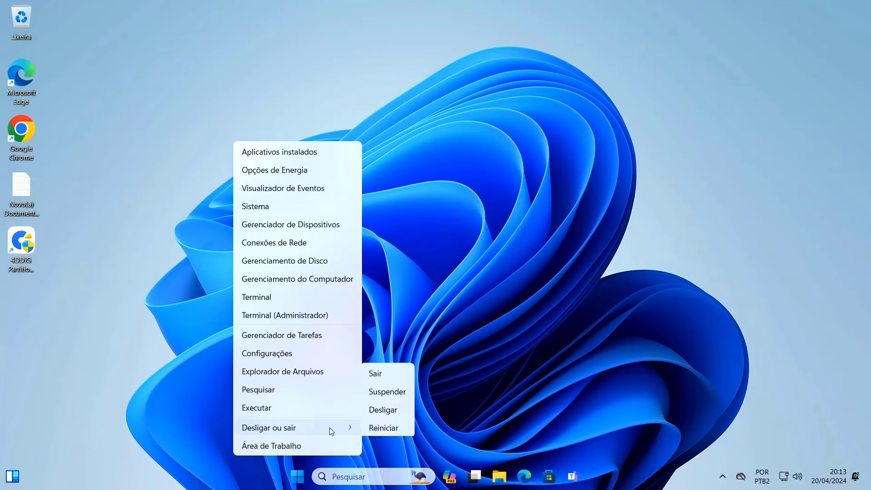
pyautogui.click(386, 426)
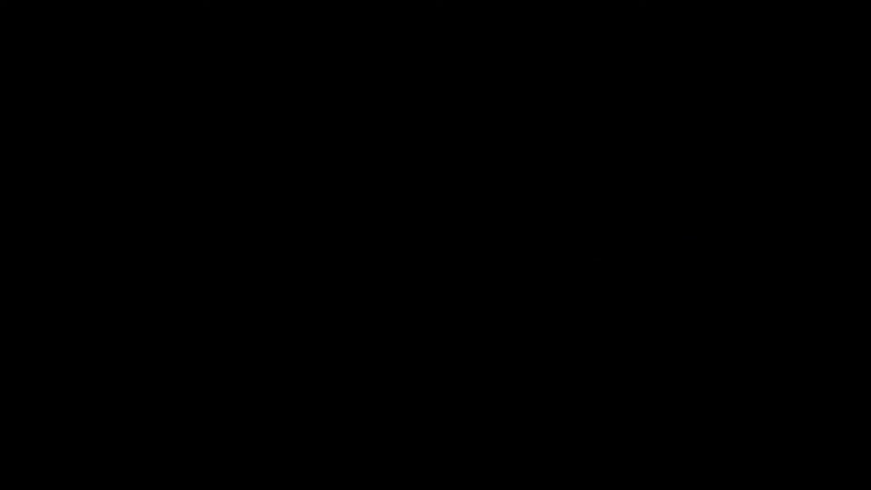
# Look through the BIOS Settings and Tweaker pages, including the Platform Power options
pyautogui.press('Right')
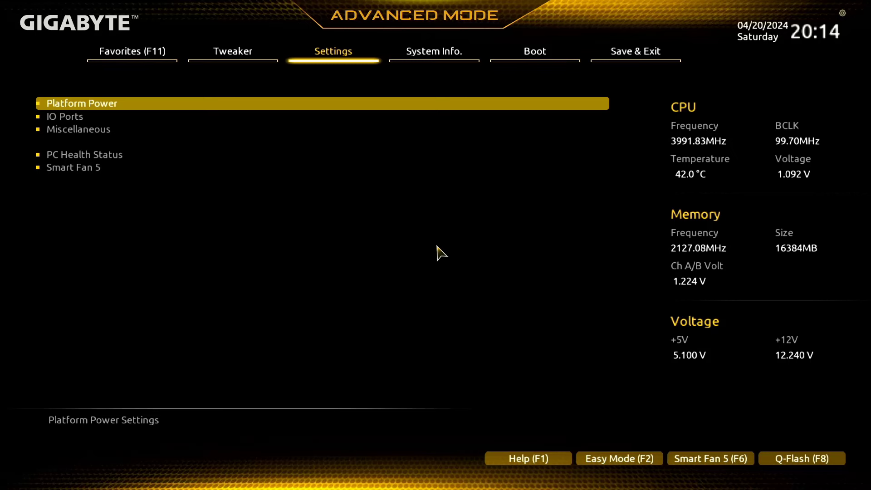
pyautogui.press('Left')
pyautogui.press('Right')
pyautogui.press('Down')
pyautogui.press('Down')
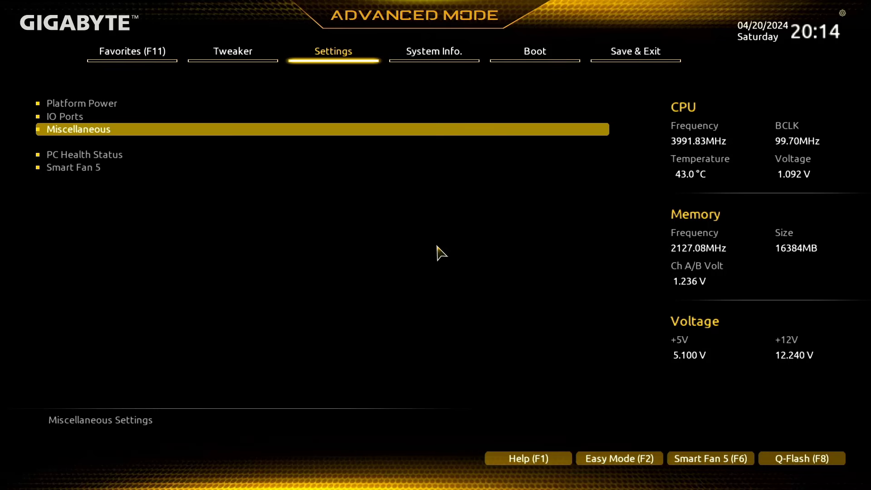
pyautogui.press('Up')
pyautogui.press('Up')
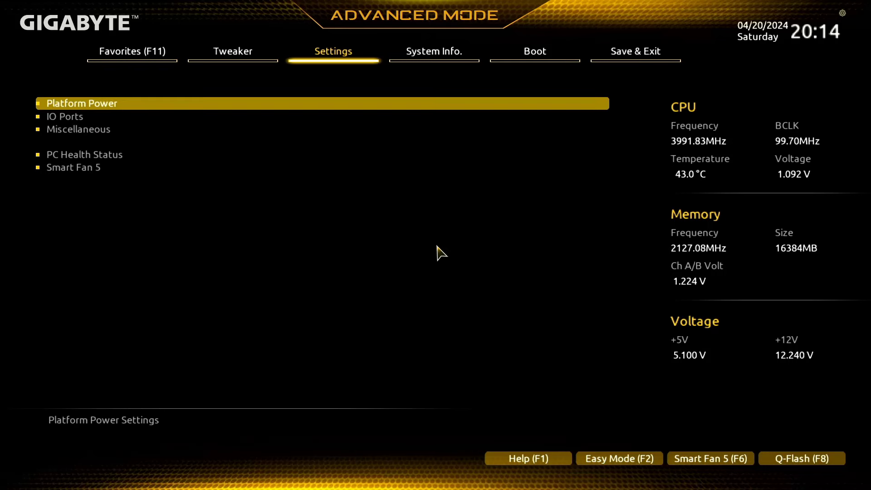
pyautogui.press('Return')
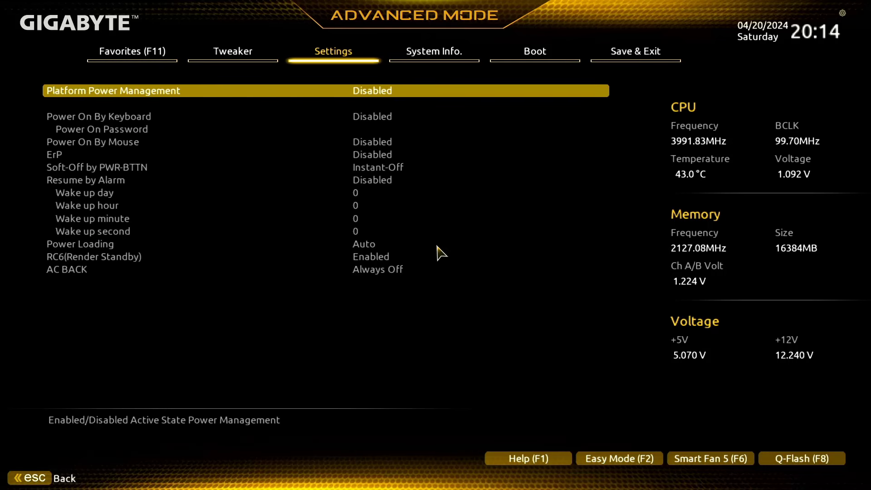
pyautogui.press('Escape')
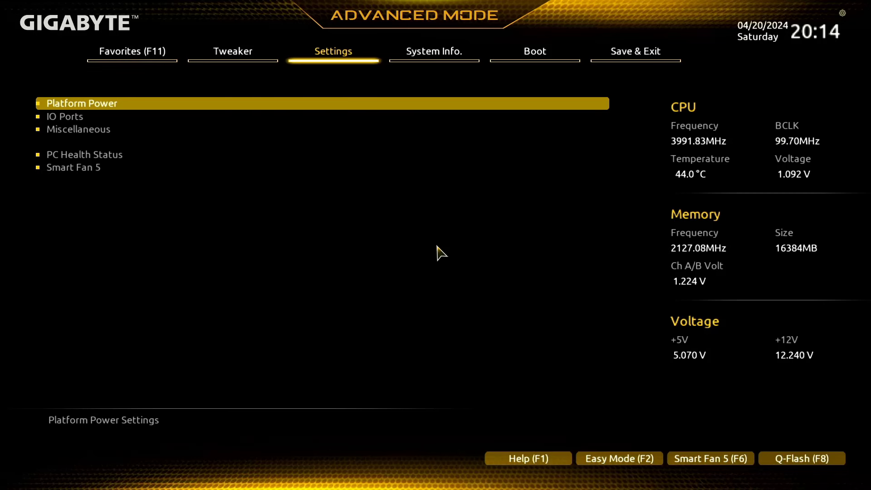
pyautogui.press('Left')
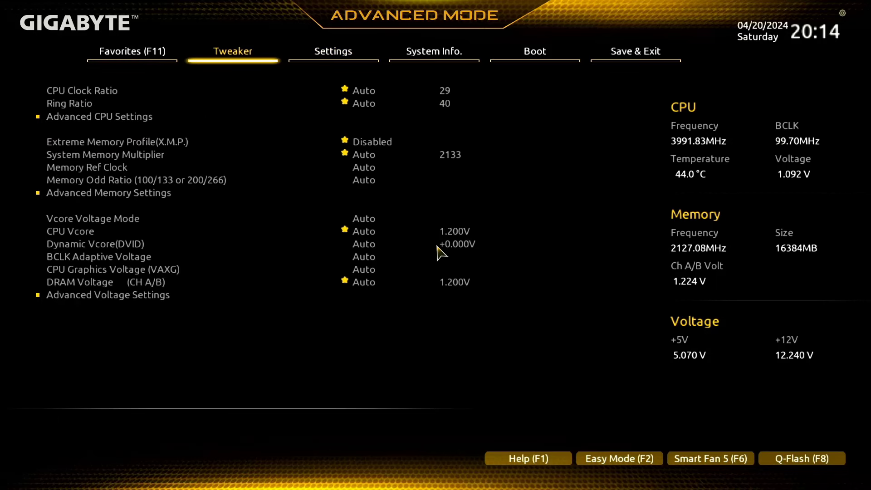
pyautogui.press('Right')
pyautogui.press('Down')
pyautogui.press('Up')
pyautogui.press('Return')
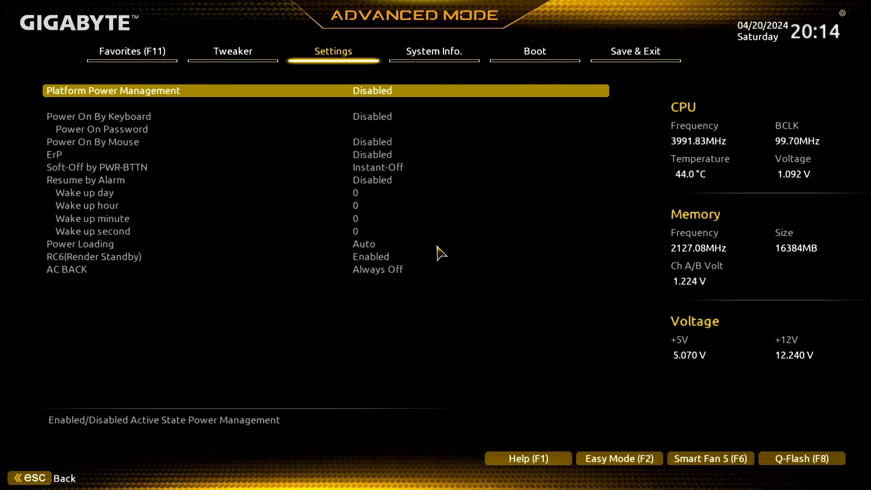
# Open SATA And RST Configuration within the IO Ports settings of the BIOS
pyautogui.press('Escape')
pyautogui.press('Down')
pyautogui.press('Return')
pyautogui.press('Down')
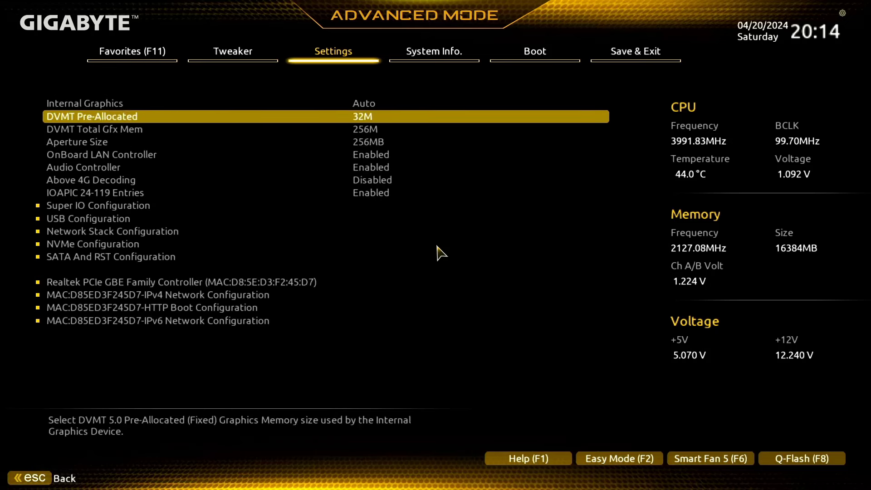
pyautogui.press('Down')
pyautogui.press('Down')
pyautogui.press('Down')
pyautogui.press('Down')
pyautogui.press('Down')
pyautogui.press('Down')
pyautogui.press('Down')
pyautogui.press('Down')
pyautogui.press('Down')
pyautogui.press('Up')
pyautogui.press('Up')
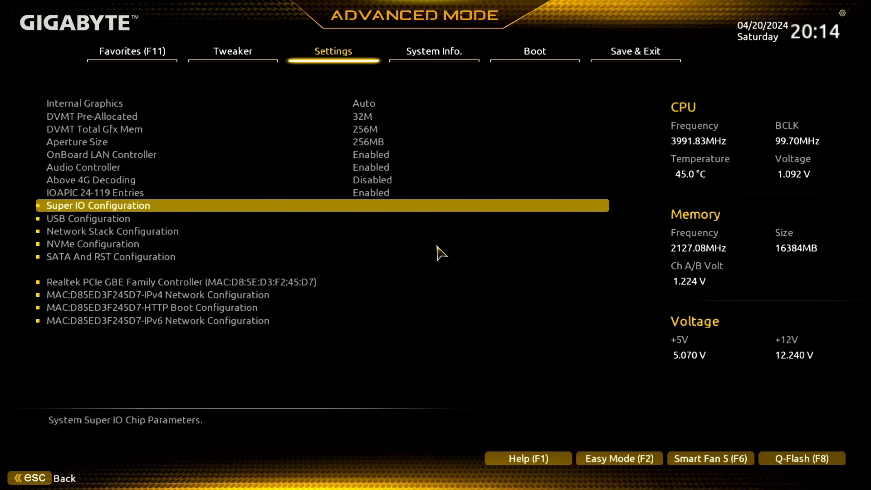
pyautogui.press('Down')
pyautogui.press('Down')
pyautogui.press('Down')
pyautogui.press('Down')
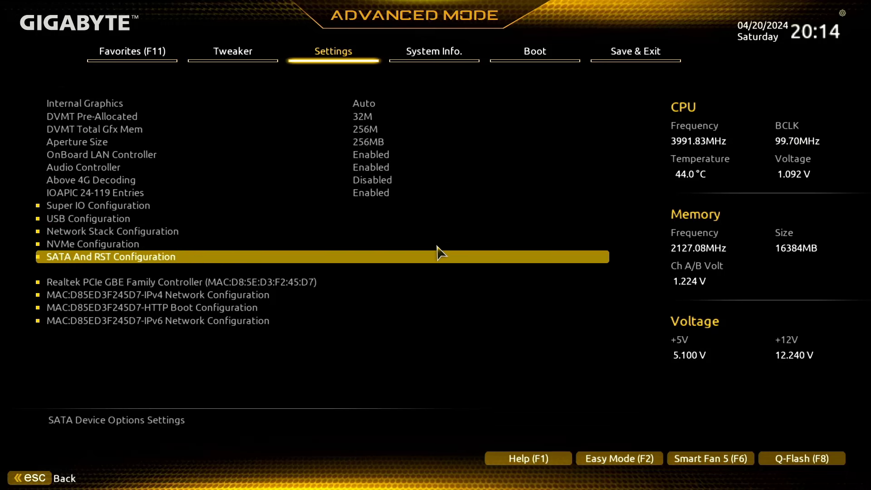
pyautogui.press('Return')
# Set Port 3 under SATA3, which holds the WDC WD3200BPVT hard disk, to Disabled
pyautogui.press('Up')
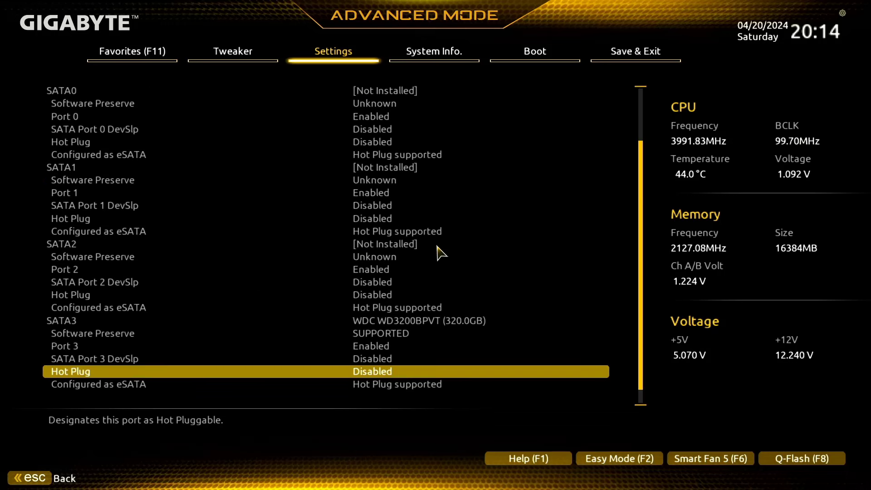
pyautogui.press('Up')
pyautogui.press('Up')
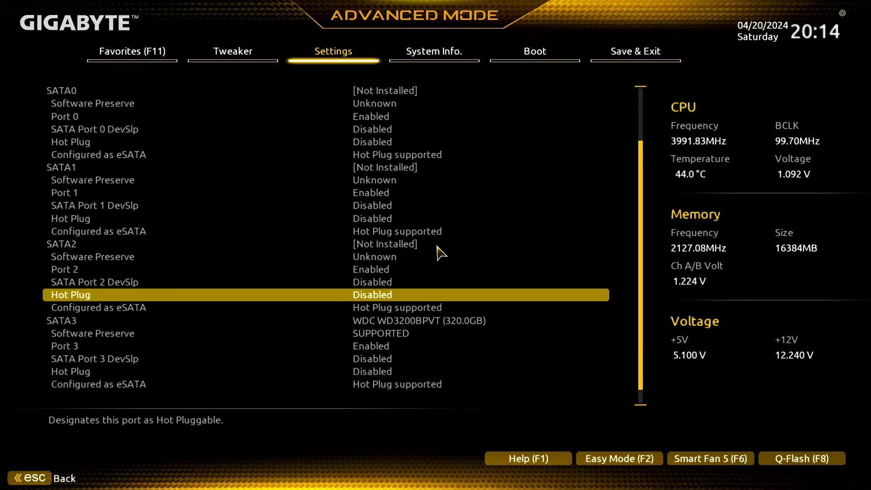
pyautogui.press('Down')
pyautogui.press('Return')
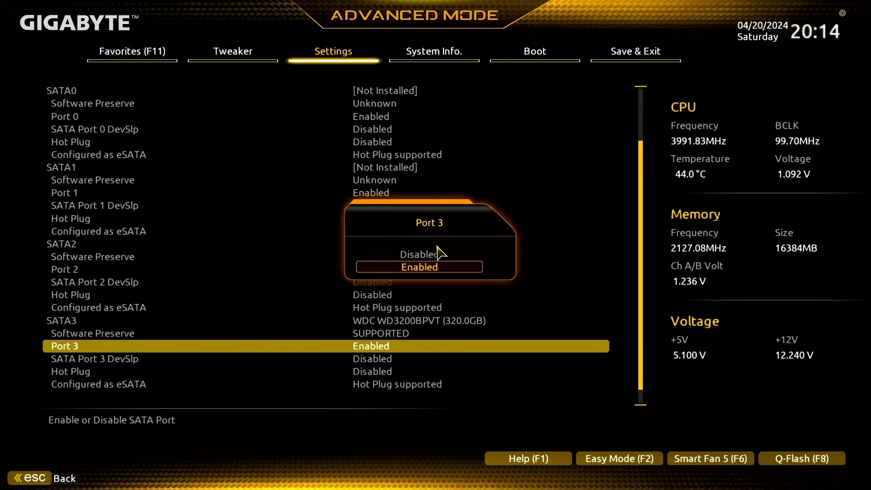
pyautogui.press('Up')
pyautogui.press('Return')
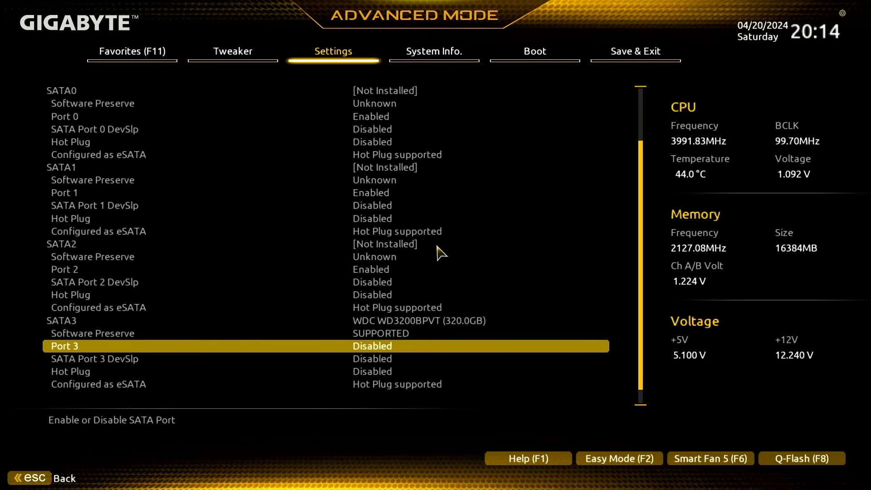
pyautogui.press('F10')
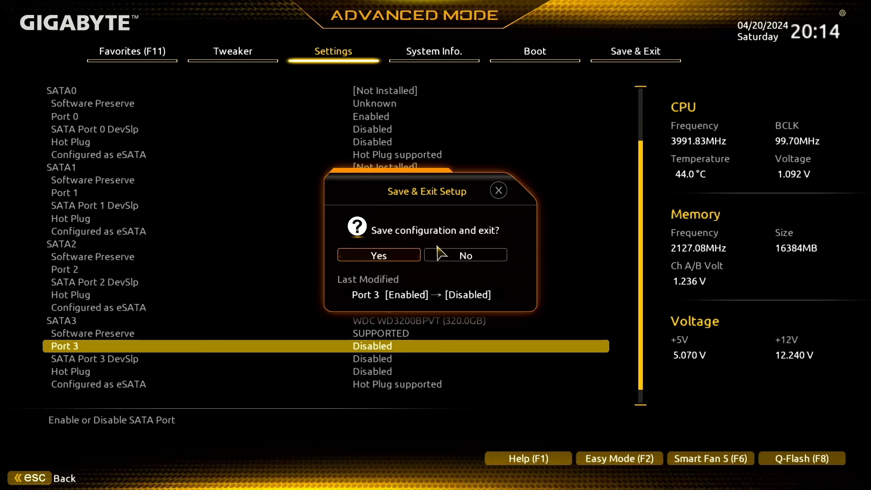
pyautogui.press('Escape')
pyautogui.press('Escape')
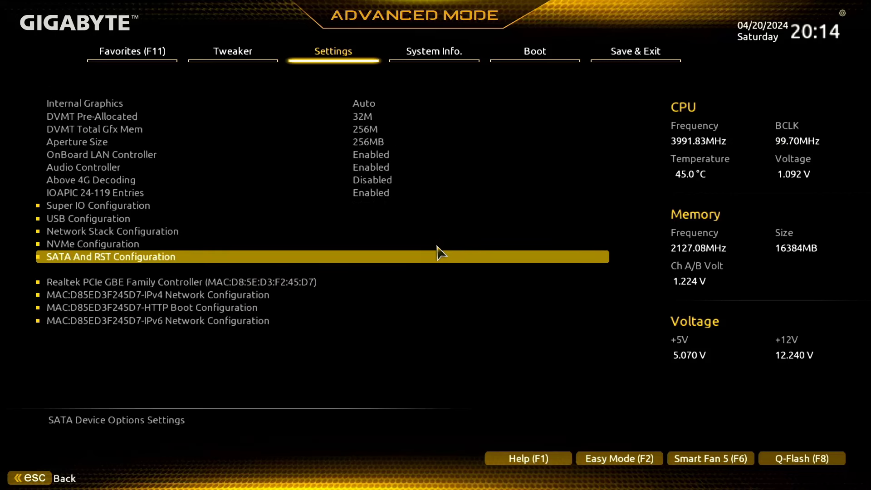
# Review the SATA And RST Configuration again, checking the SATA mode and the port settings from SATA0 to SATA3
pyautogui.press('Return')
pyautogui.press('Down')
pyautogui.press('Down')
pyautogui.press('Down')
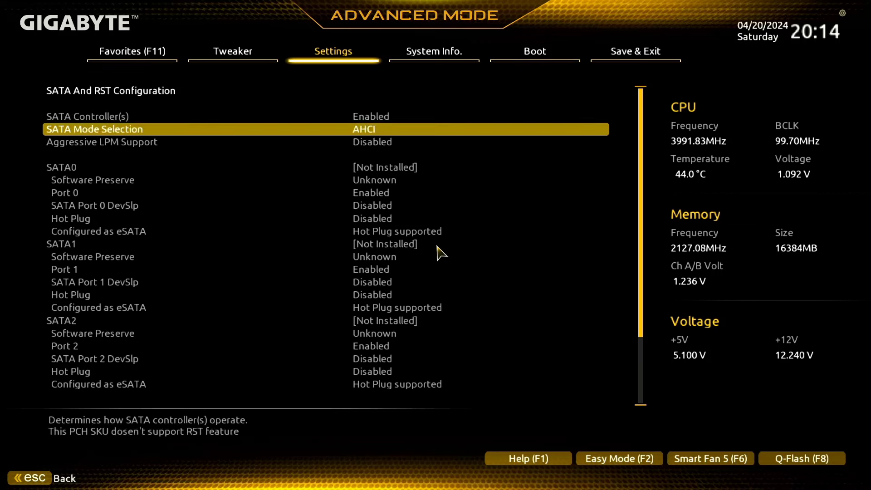
pyautogui.press('Down')
pyautogui.press('Down')
pyautogui.press('Down')
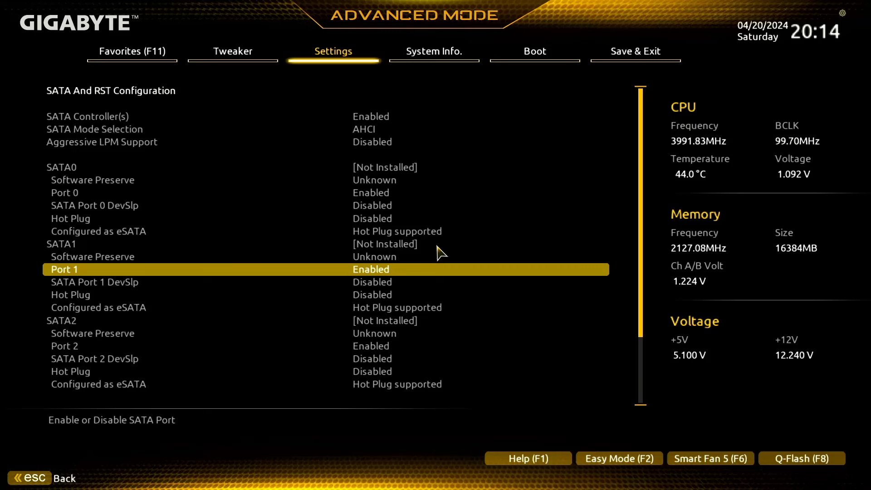
pyautogui.press('Down')
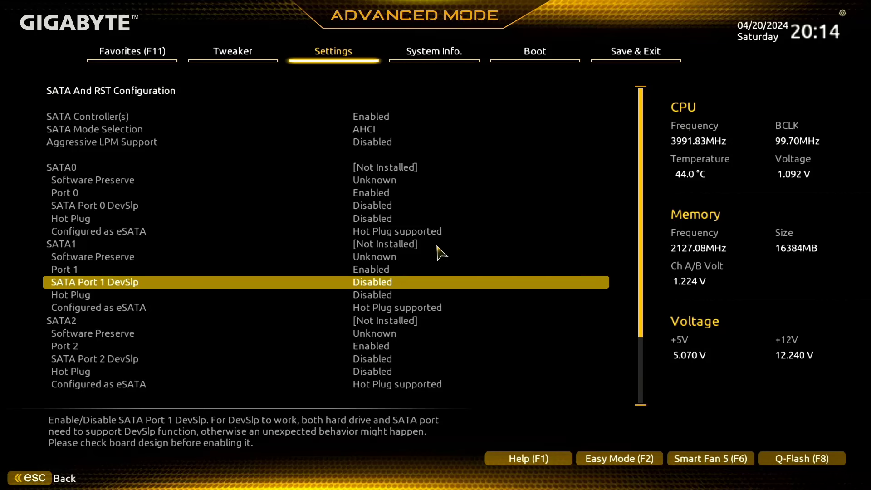
pyautogui.press('Down')
pyautogui.press('Down')
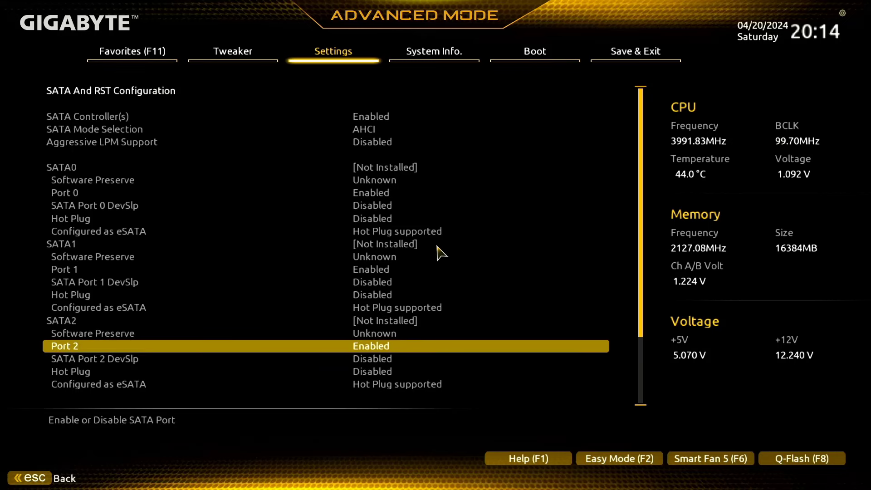
pyautogui.press('Down')
pyautogui.press('Down')
pyautogui.press('Down')
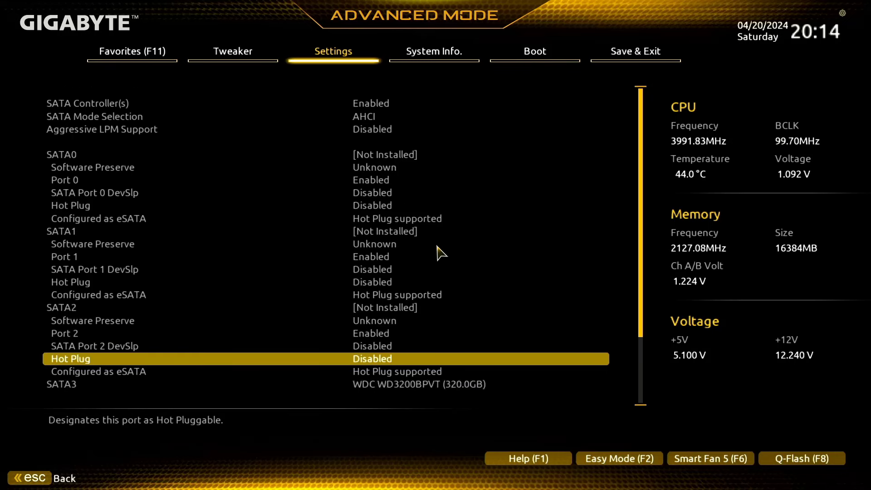
pyautogui.press('Up')
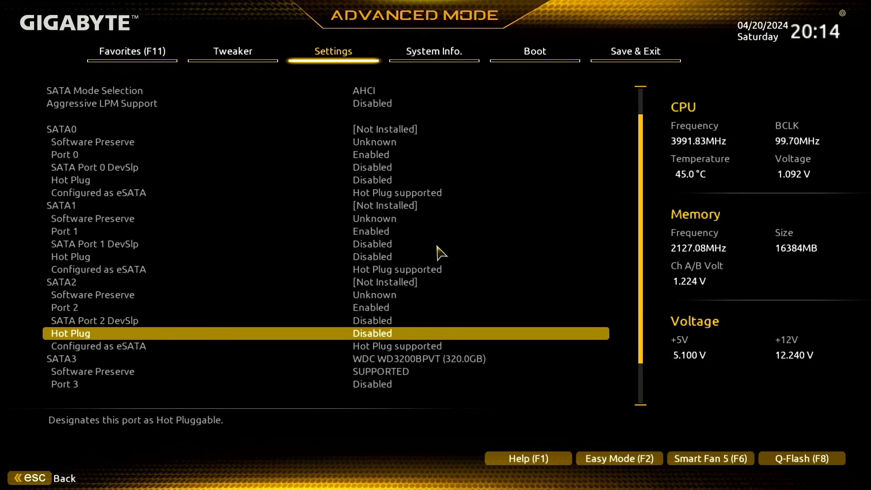
pyautogui.press('Up')
pyautogui.press('Down')
pyautogui.press('Down')
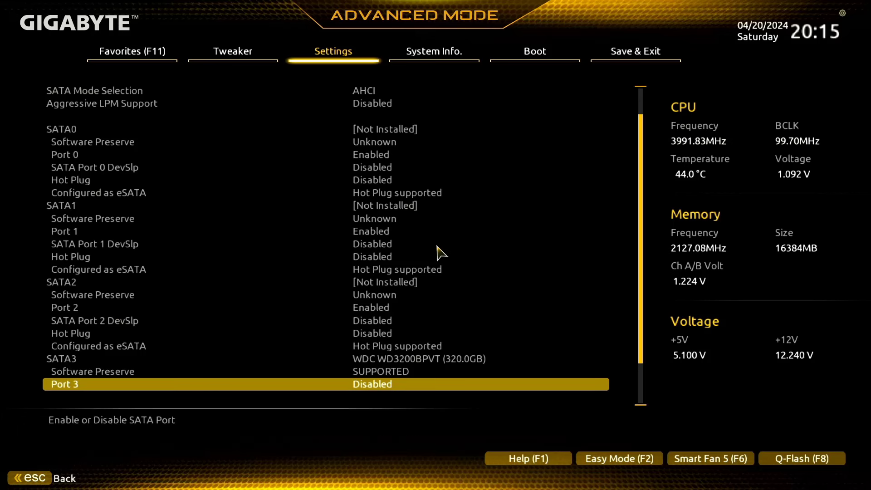
pyautogui.press('Up')
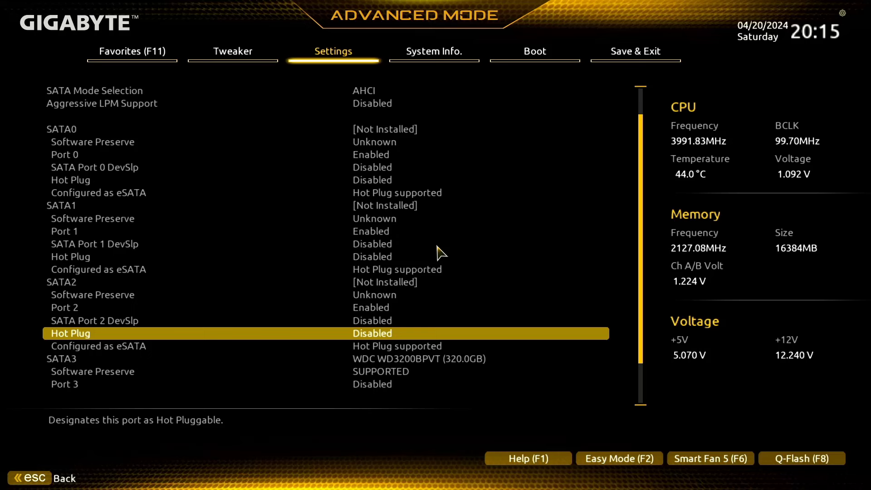
# Save the BIOS configuration and exit, and boot from Windows Boot Manager on the WDC WDS480G2G0C-00AJM0 SSD
pyautogui.press('F10')
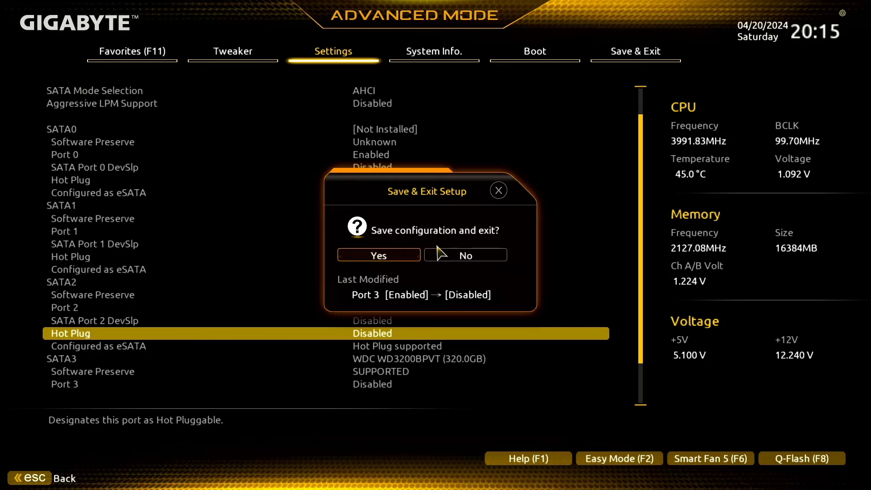
pyautogui.press('Return')
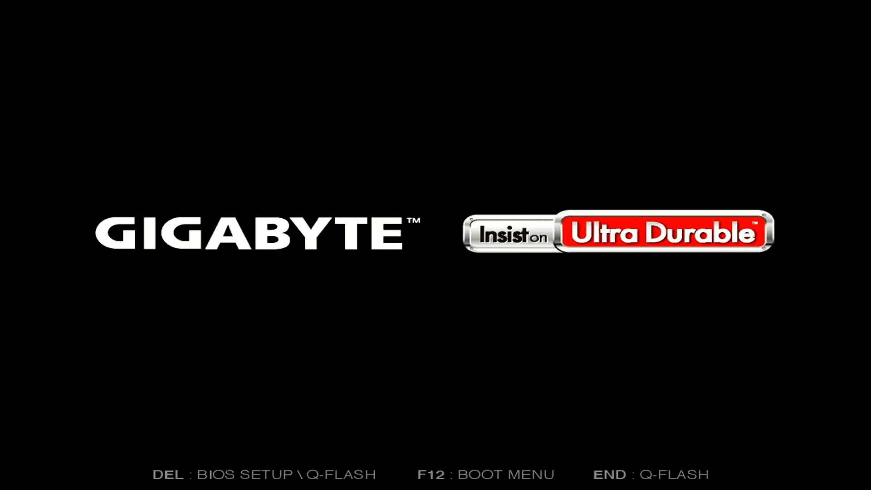
pyautogui.press('F12')
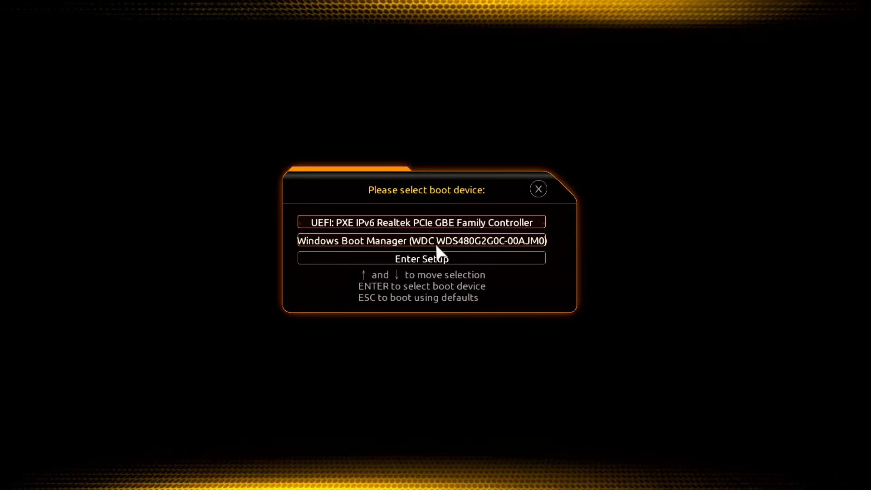
pyautogui.click(438, 245)
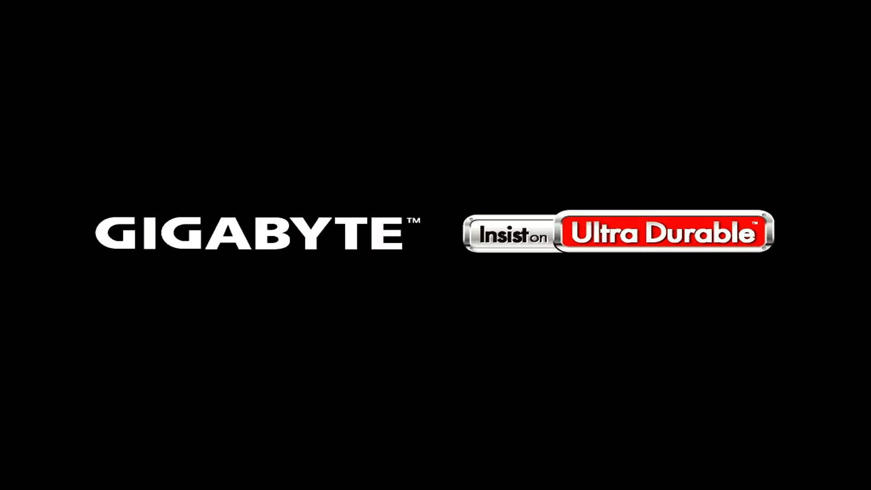